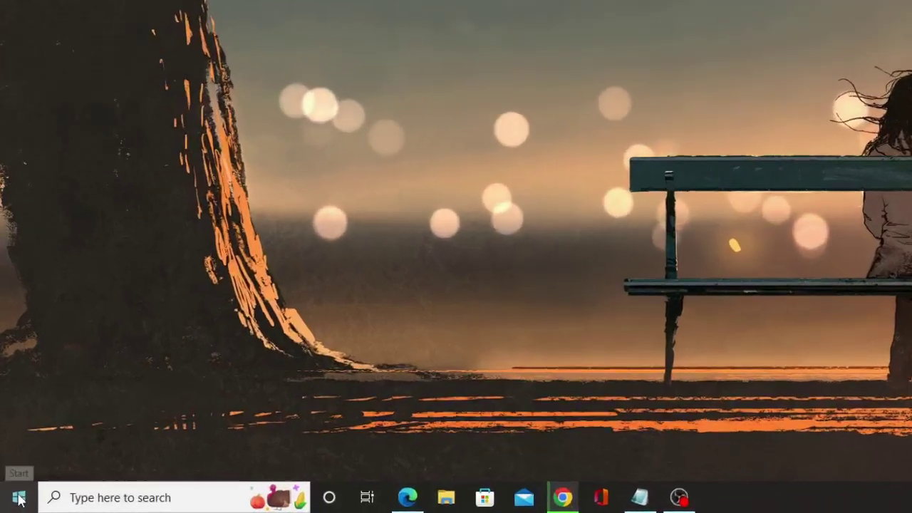
- Open Windows Settings from the Win+X menu on the Start button
{"action": "right_click", "coordinate": [11, 504]}
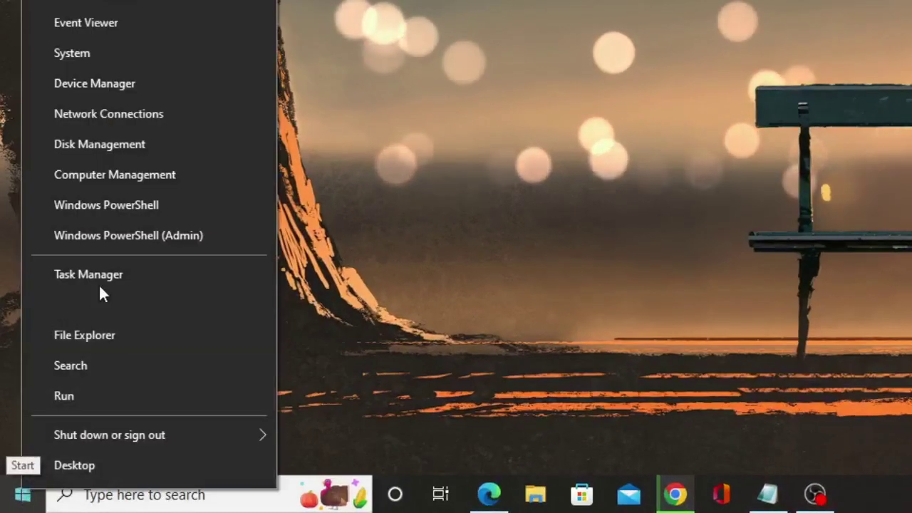
{"action": "left_click", "coordinate": [110, 305]}
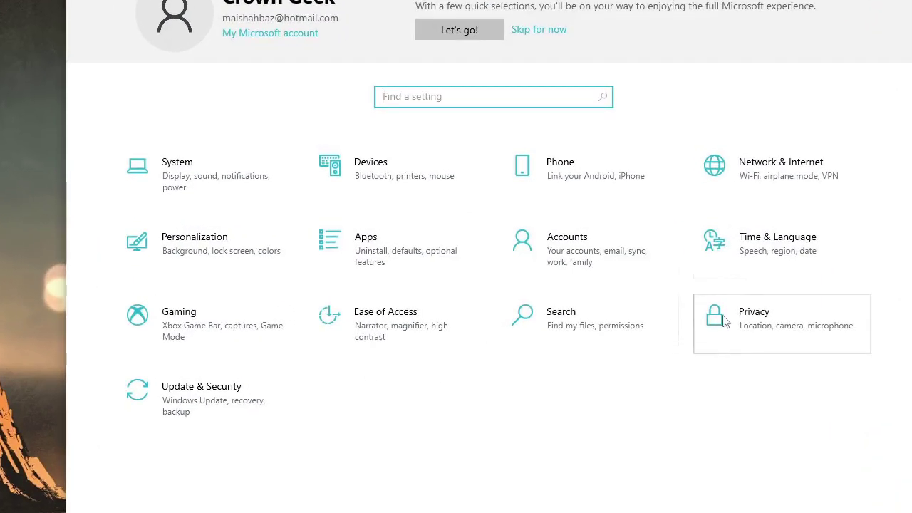
- In Privacy, switch off a General option and online speech recognition, then visit Inking & typing and Location
{"action": "left_click", "coordinate": [761, 320]}
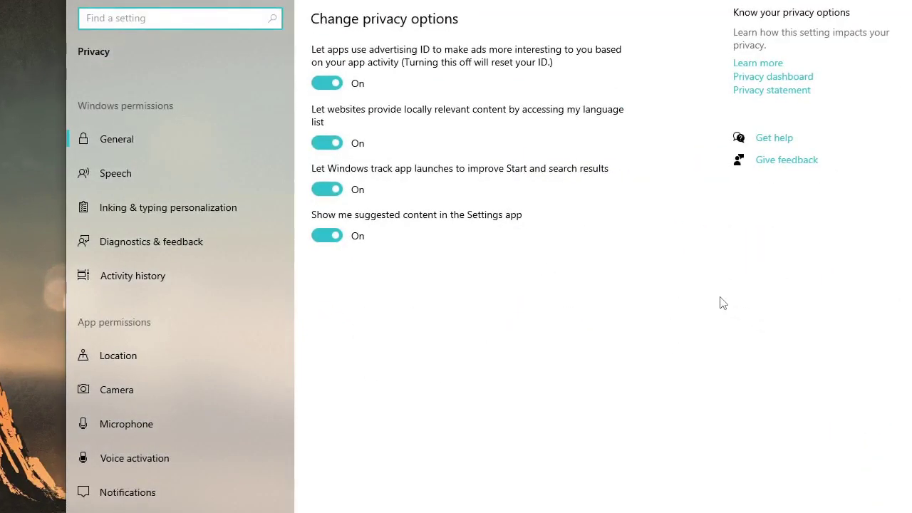
{"action": "left_click", "coordinate": [134, 143]}
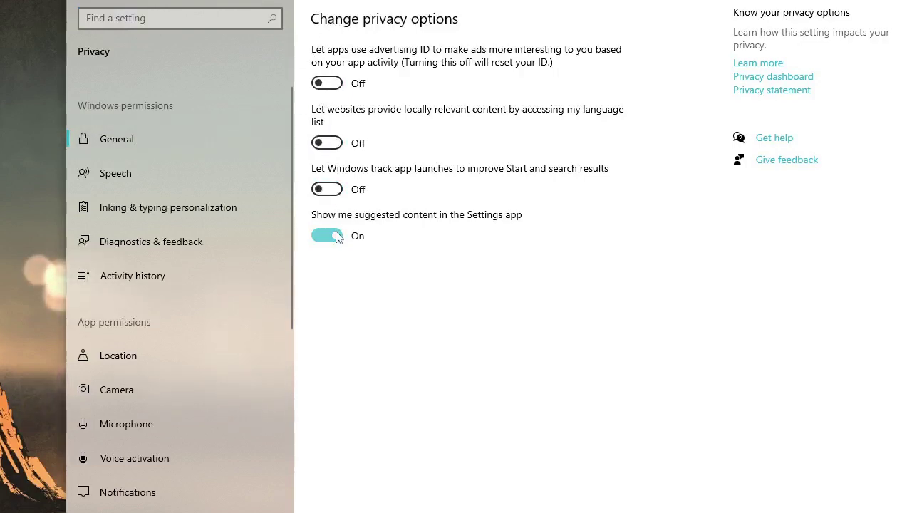
{"action": "left_click", "coordinate": [130, 177]}
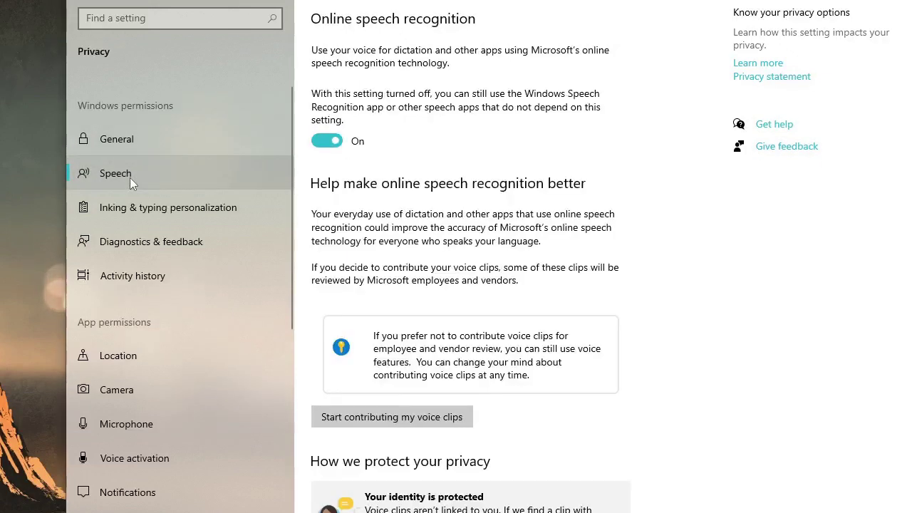
{"action": "left_click", "coordinate": [335, 142]}
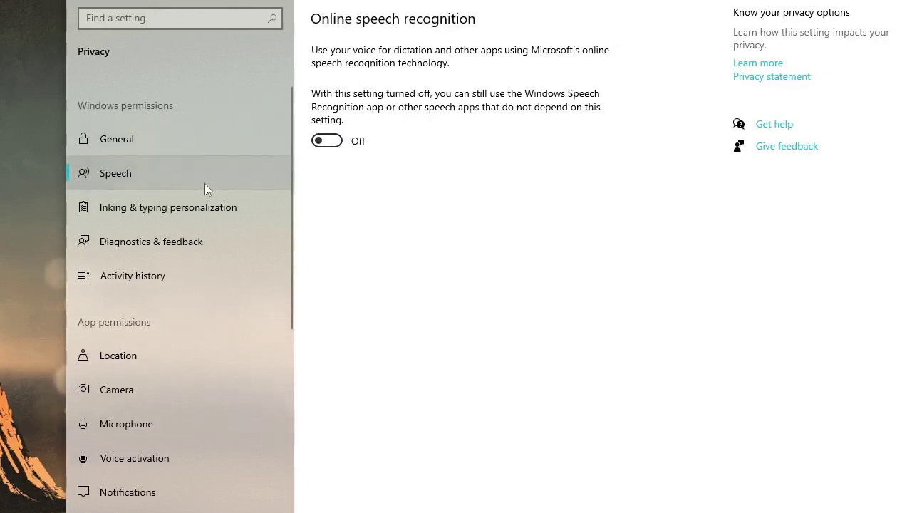
{"action": "left_click", "coordinate": [163, 206]}
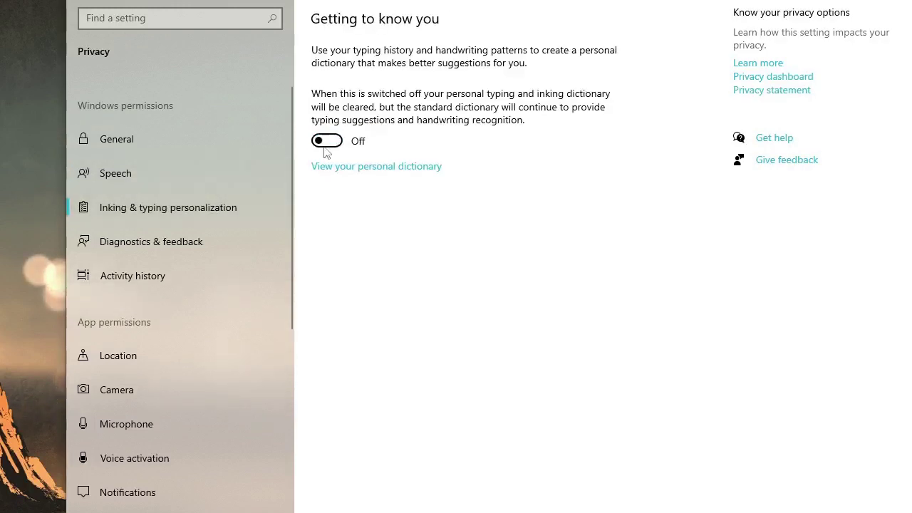
{"action": "left_click", "coordinate": [141, 359]}
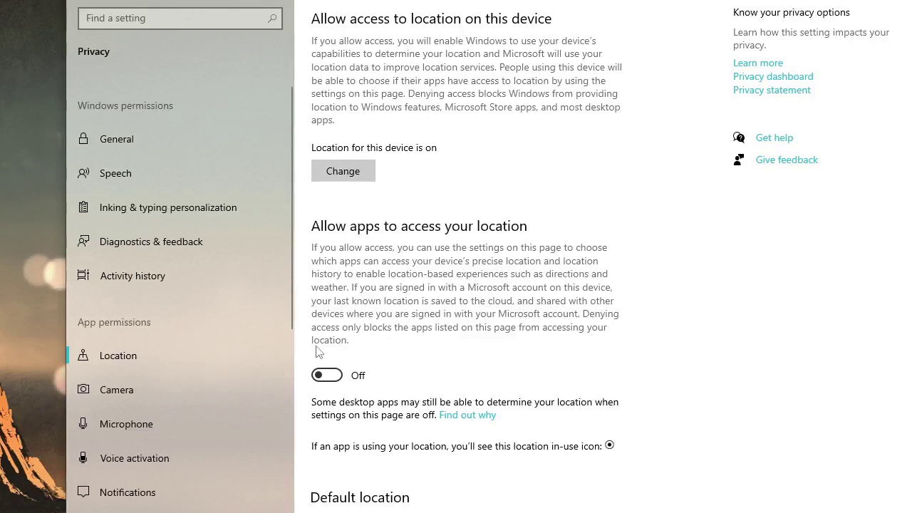
- Go through the Camera and Microphone app permission pages in the Privacy list
{"action": "scroll", "coordinate": [235, 342], "scroll_direction": "down", "scroll_amount": 2}
{"action": "left_click", "coordinate": [180, 305]}
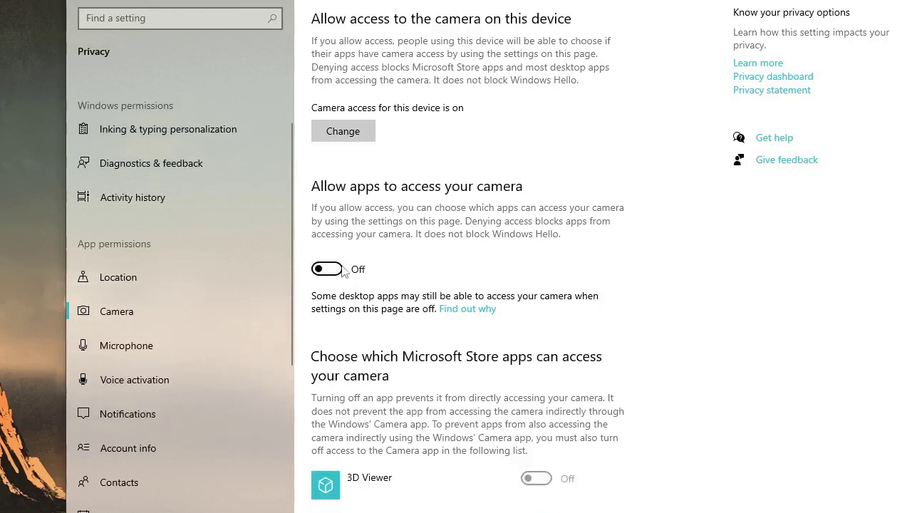
{"action": "left_click", "coordinate": [171, 345]}
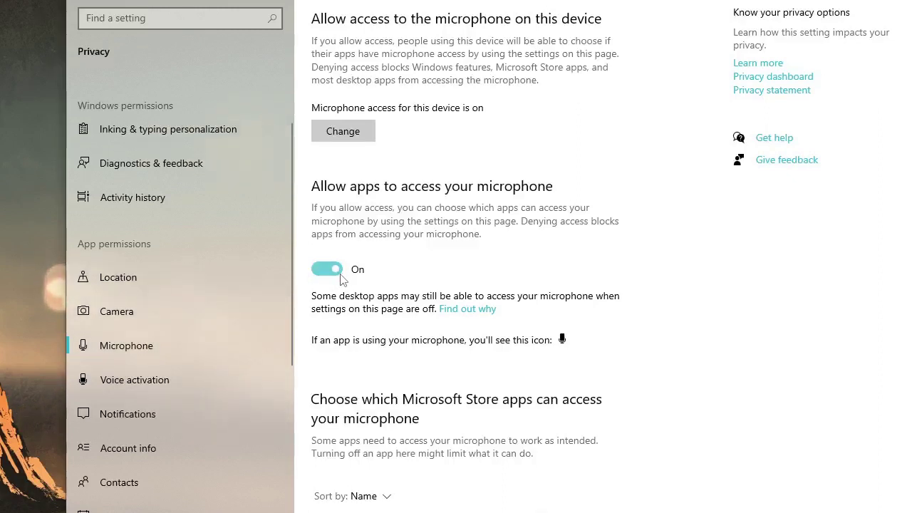
- Turn off app access to notifications and contacts, passing through Voice activation and Account info
{"action": "left_click", "coordinate": [169, 378]}
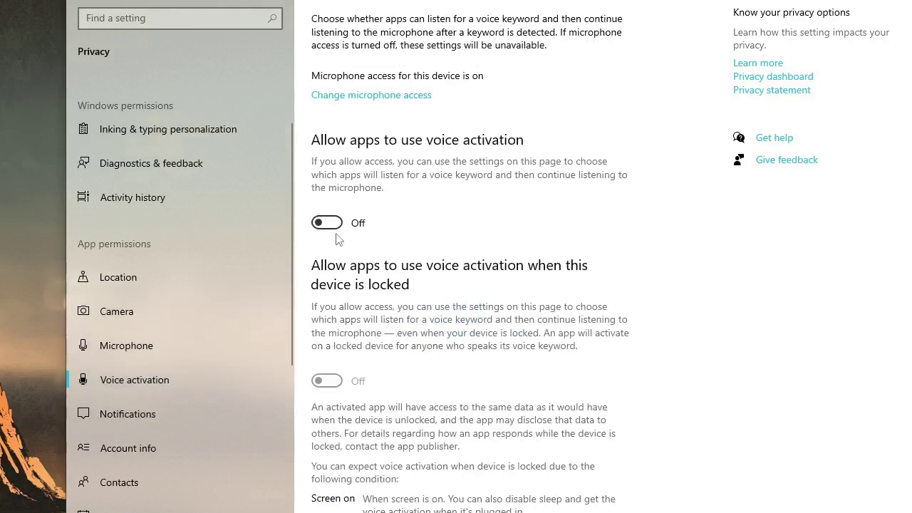
{"action": "left_click", "coordinate": [131, 415]}
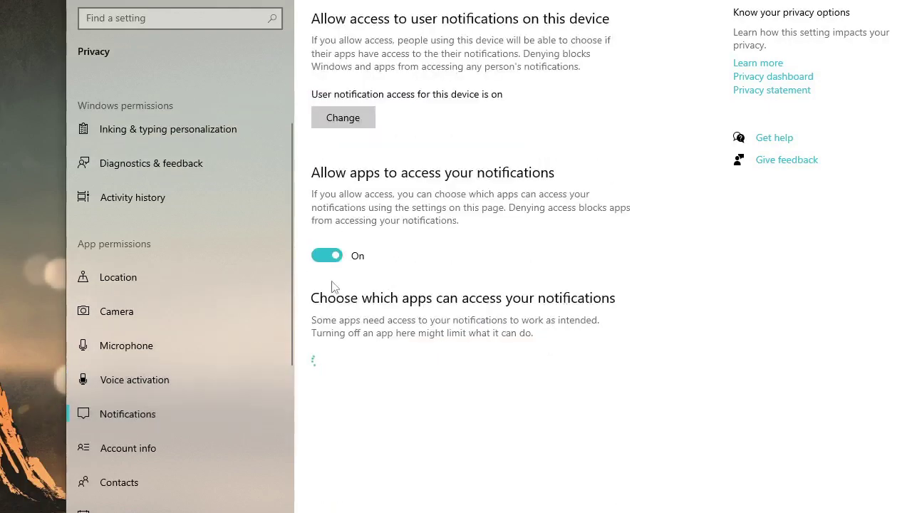
{"action": "left_click", "coordinate": [332, 255]}
{"action": "scroll", "coordinate": [175, 363], "scroll_direction": "down", "scroll_amount": 3}
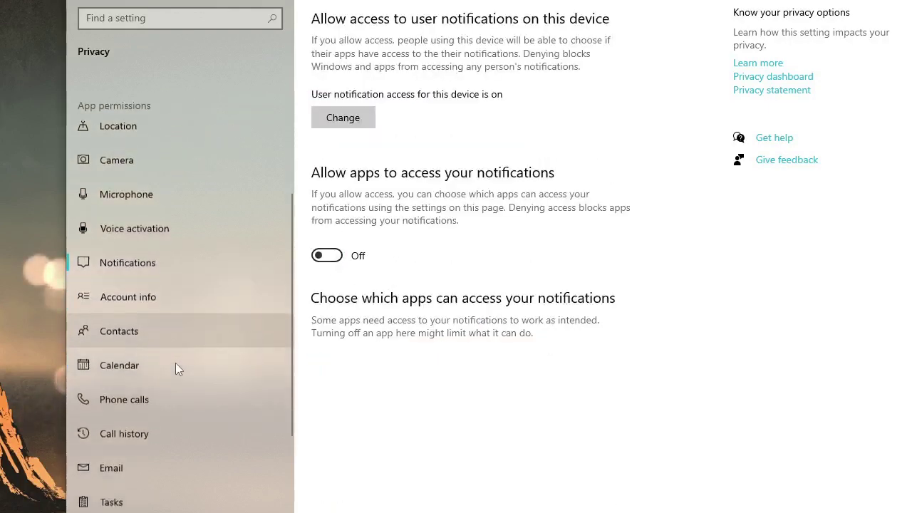
{"action": "left_click", "coordinate": [173, 291]}
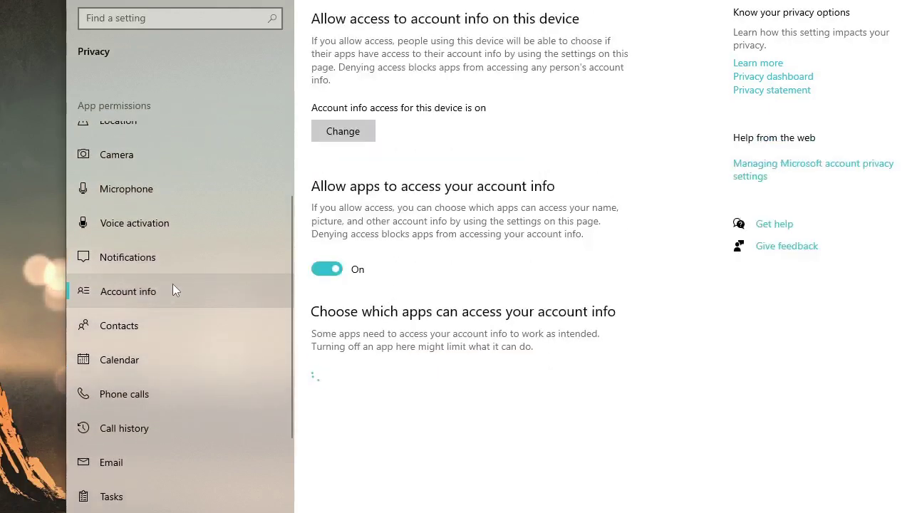
{"action": "left_click", "coordinate": [184, 333]}
{"action": "left_click", "coordinate": [324, 256]}
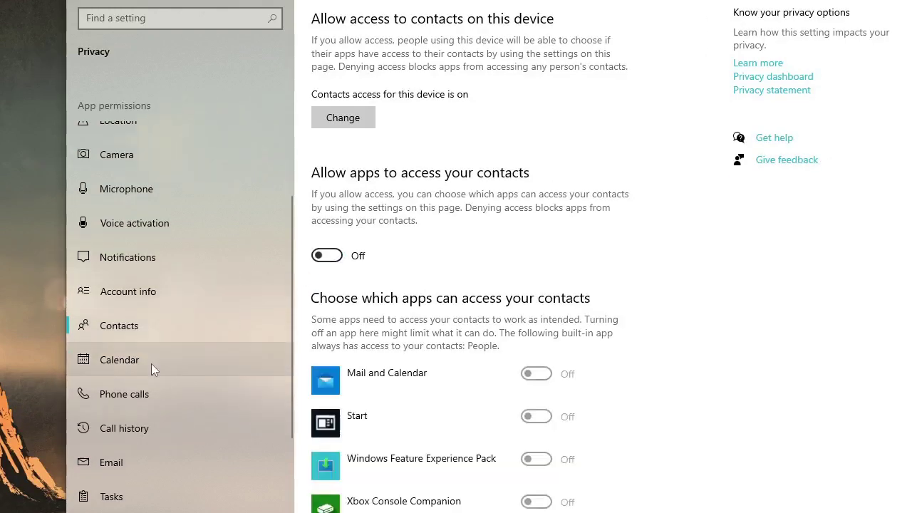
- Turn off app access to calendar and email, passing through Phone calls and Call history
{"action": "left_click", "coordinate": [153, 362]}
{"action": "left_click", "coordinate": [326, 256]}
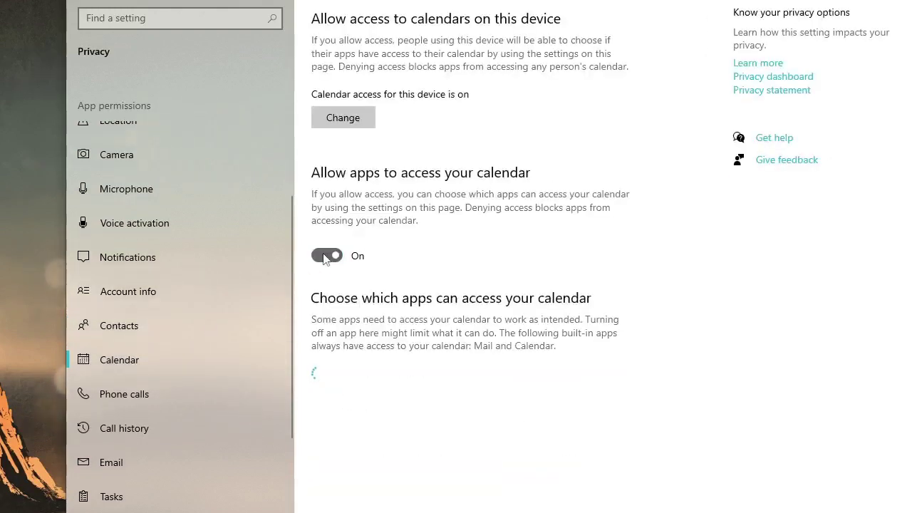
{"action": "left_click", "coordinate": [141, 399]}
{"action": "left_click", "coordinate": [130, 431]}
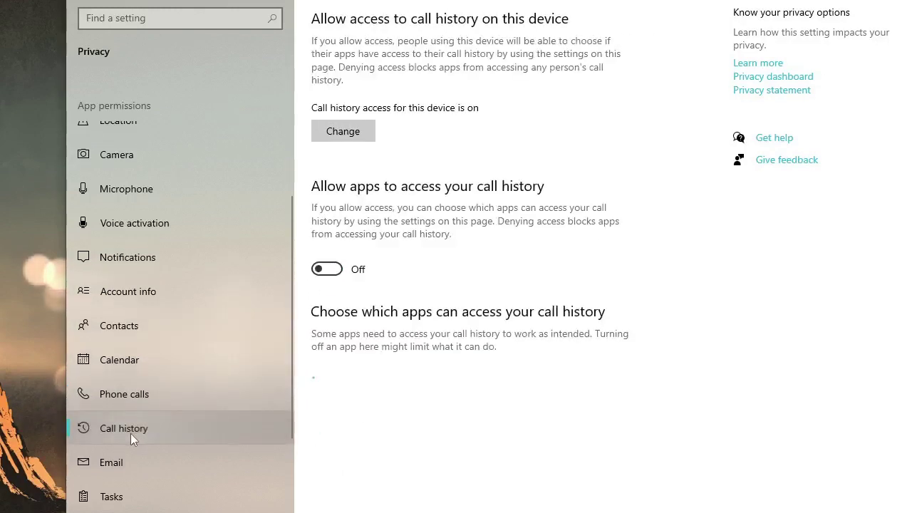
{"action": "scroll", "coordinate": [226, 352], "scroll_direction": "down", "scroll_amount": 2}
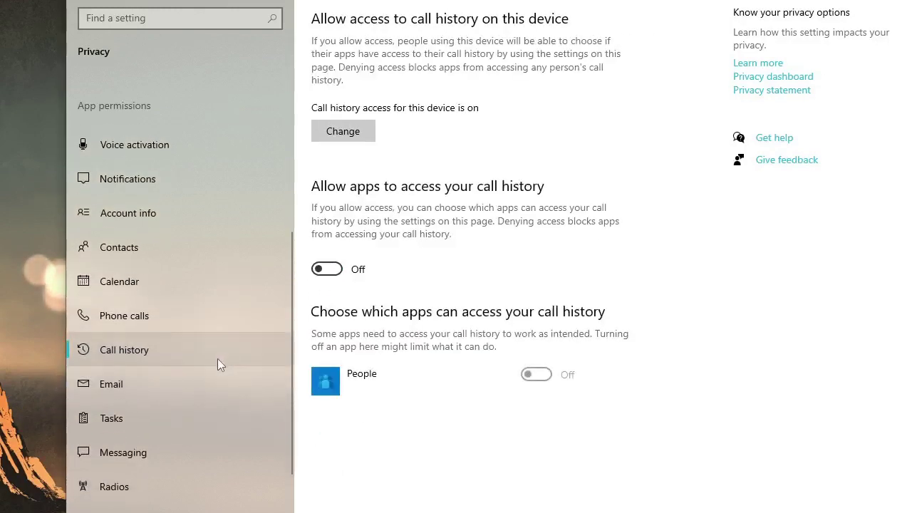
{"action": "left_click", "coordinate": [186, 380]}
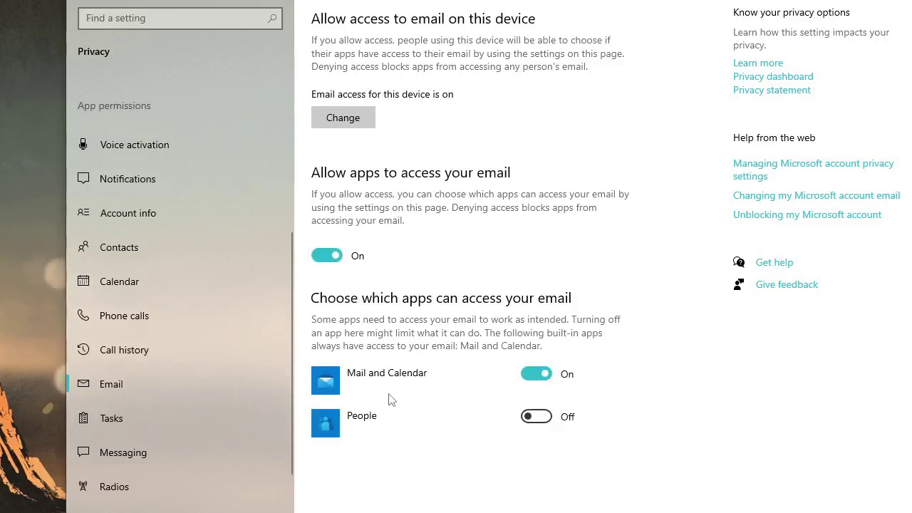
{"action": "left_click", "coordinate": [332, 260]}
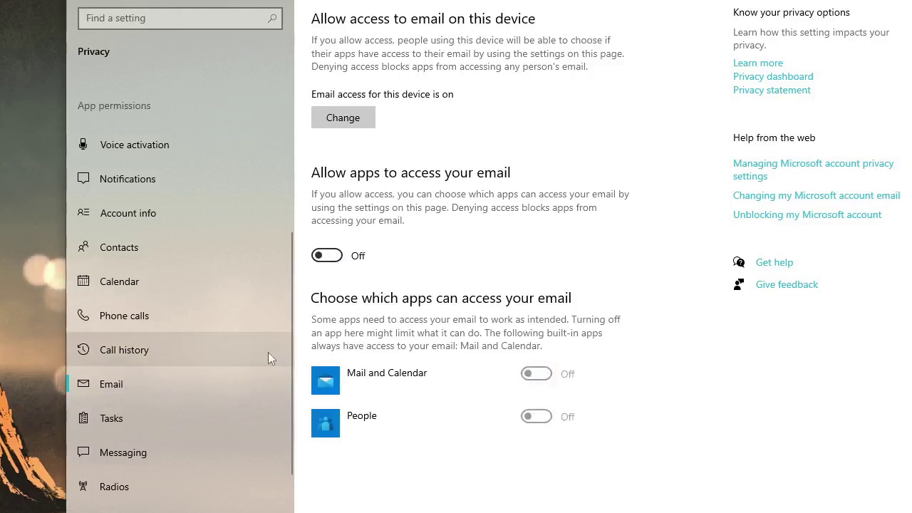
- Pass Radios and Other devices, switch off all background apps, and close Settings
{"action": "scroll", "coordinate": [214, 378], "scroll_direction": "down", "scroll_amount": 2}
{"action": "left_click", "coordinate": [165, 403]}
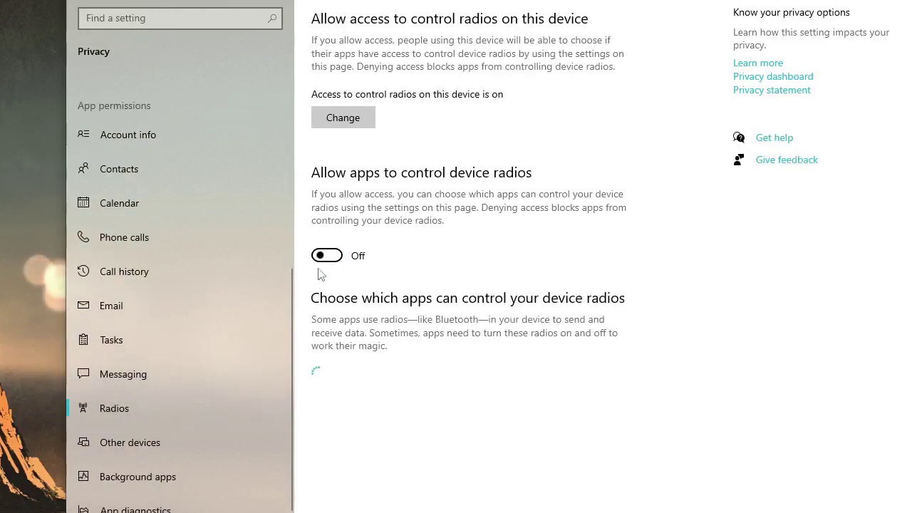
{"action": "left_click", "coordinate": [164, 439]}
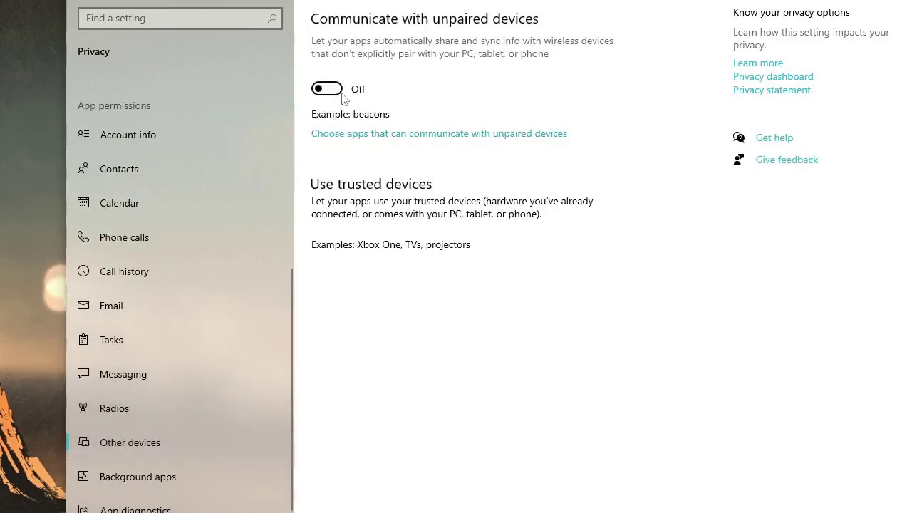
{"action": "left_click", "coordinate": [174, 476]}
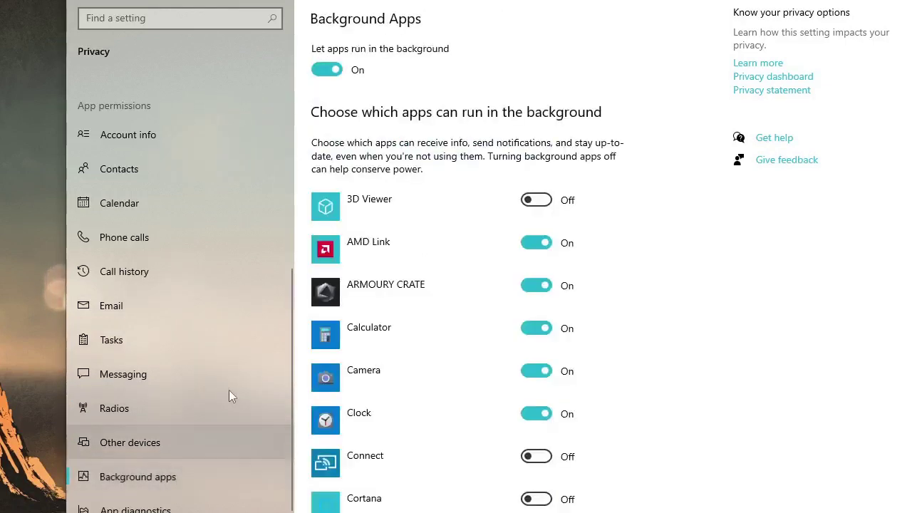
{"action": "left_click", "coordinate": [329, 69]}
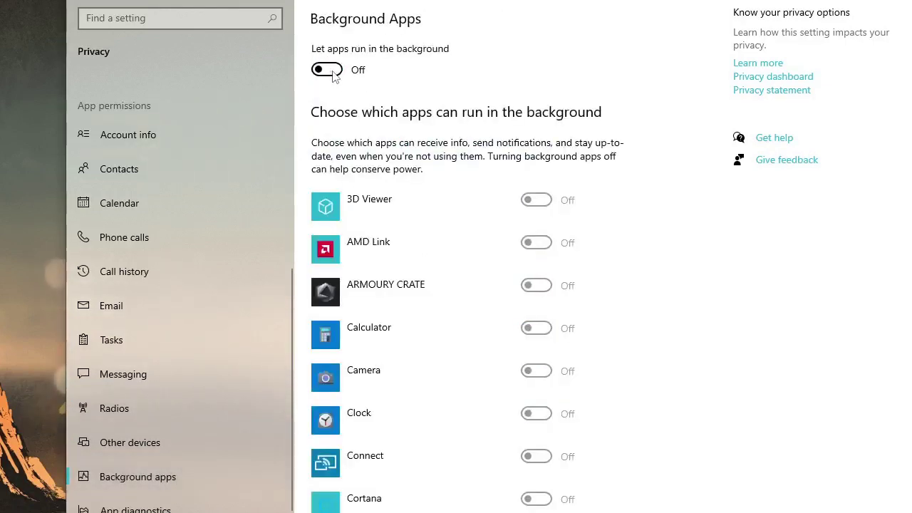
{"action": "scroll", "coordinate": [188, 315], "scroll_direction": "down", "scroll_amount": 3}
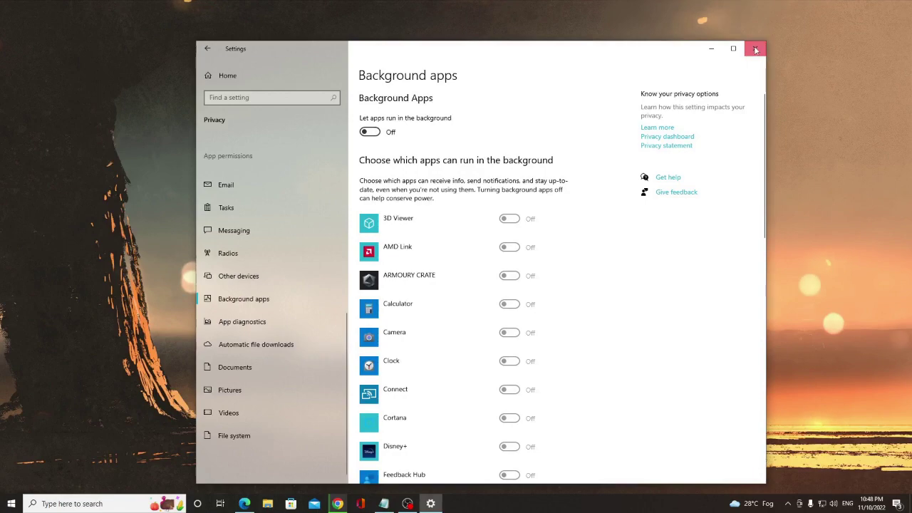
{"action": "left_click", "coordinate": [756, 47]}
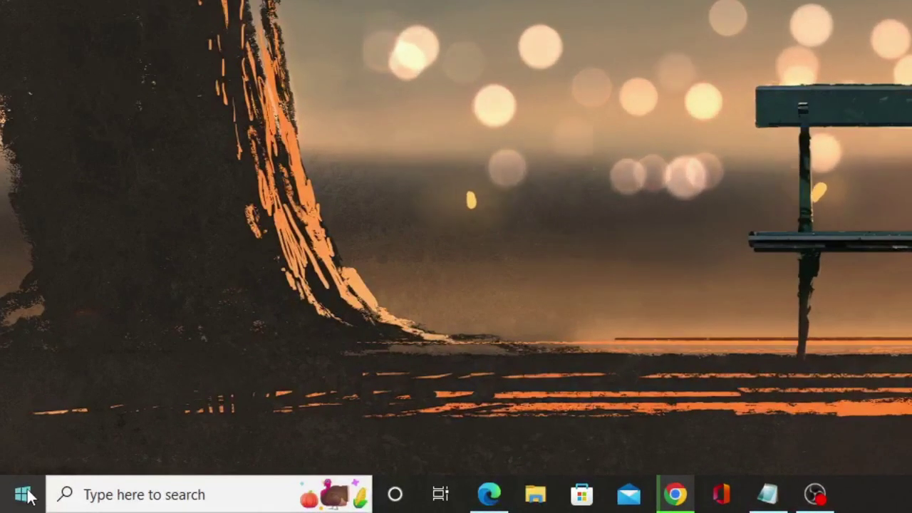
- Open Task Manager from the Win+X menu on its Startup tab, selecting Battle.net
{"action": "right_click", "coordinate": [14, 502]}
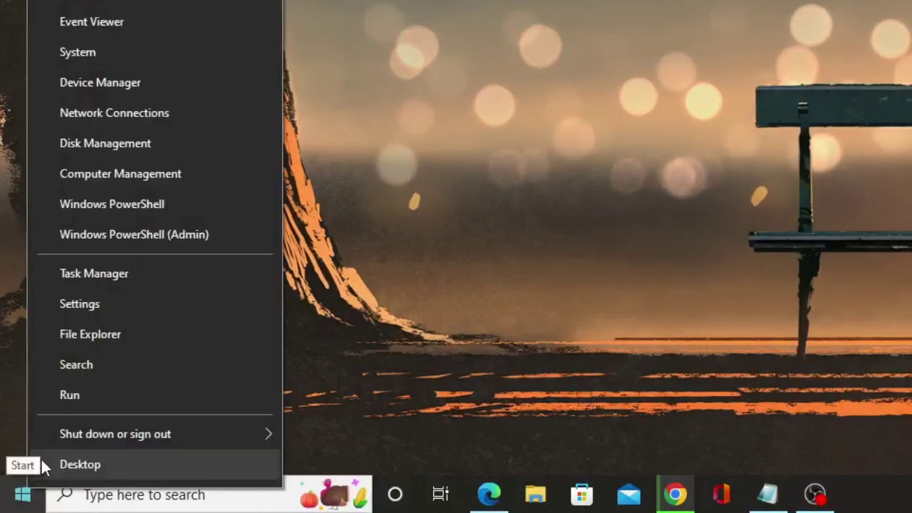
{"action": "left_click", "coordinate": [161, 273]}
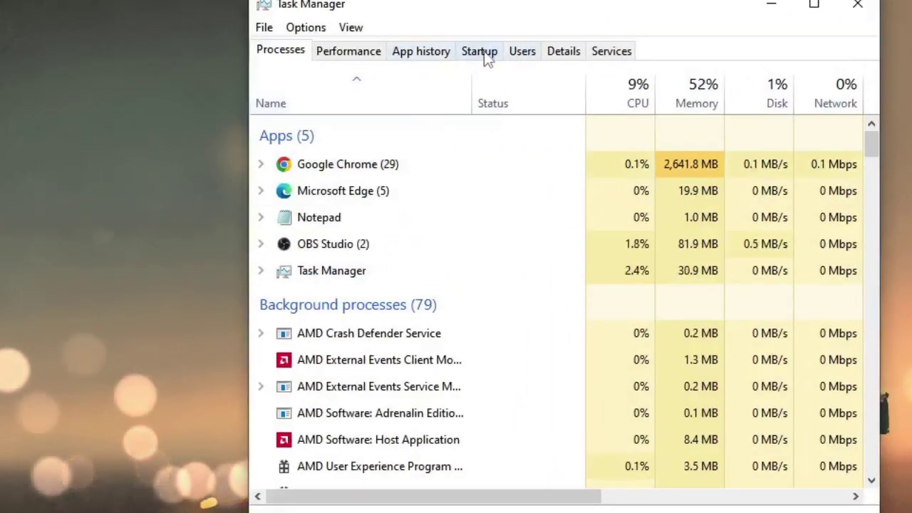
{"action": "left_click", "coordinate": [481, 53]}
{"action": "left_click", "coordinate": [408, 164]}
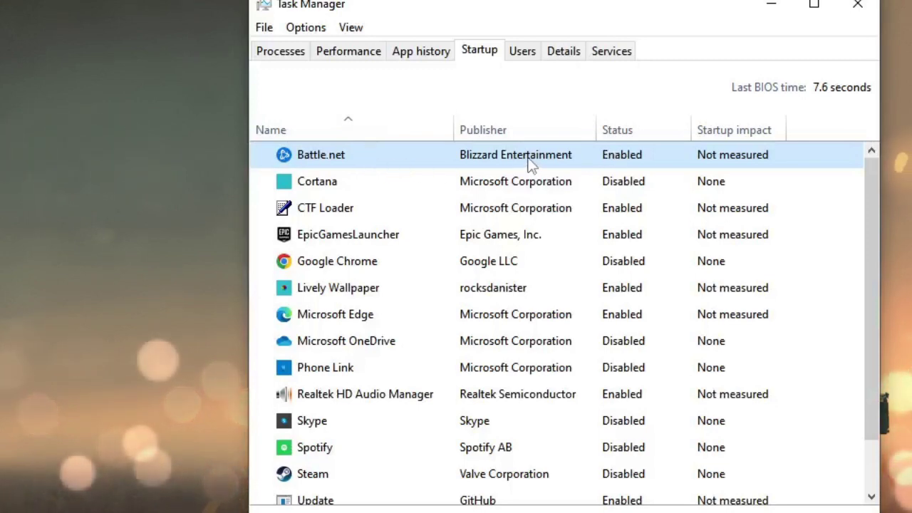
- Disable Battle.net, EpicGamesLauncher and Microsoft Edge from launching at startup
{"action": "right_click", "coordinate": [617, 151]}
{"action": "left_click", "coordinate": [666, 168]}
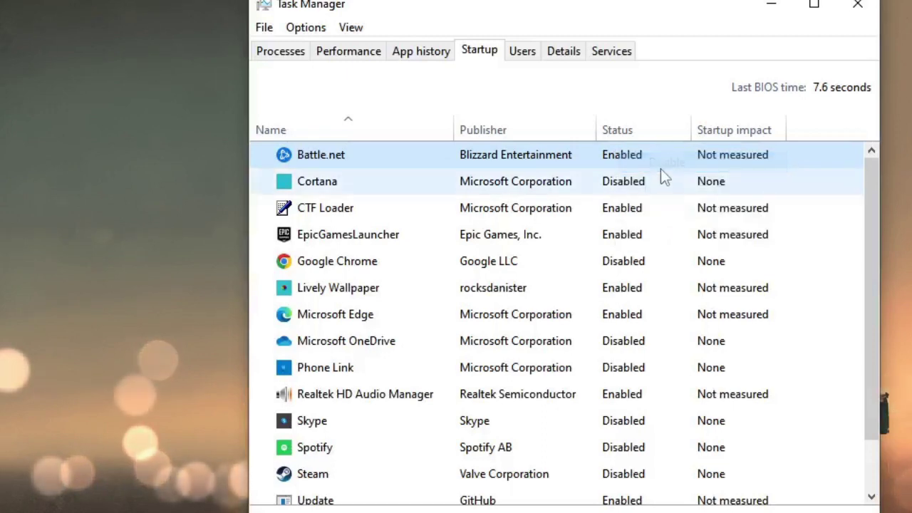
{"action": "left_click", "coordinate": [376, 190]}
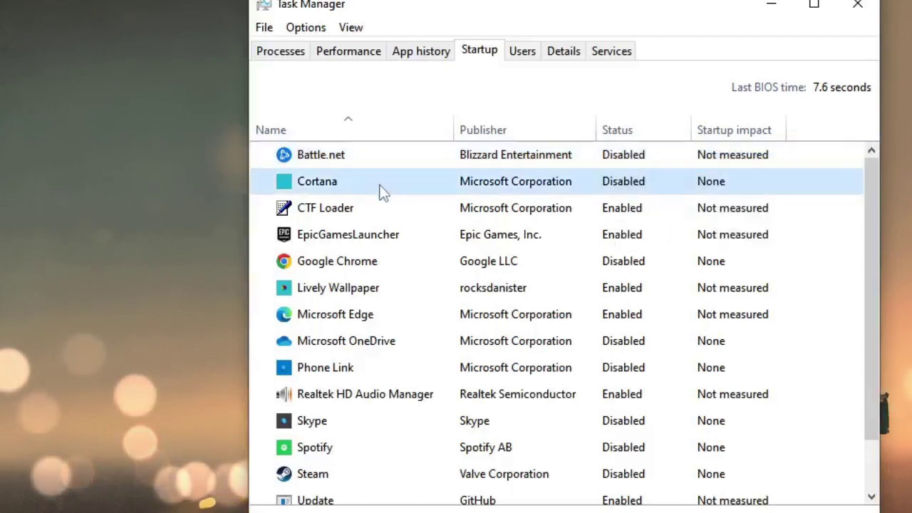
{"action": "left_click", "coordinate": [342, 218]}
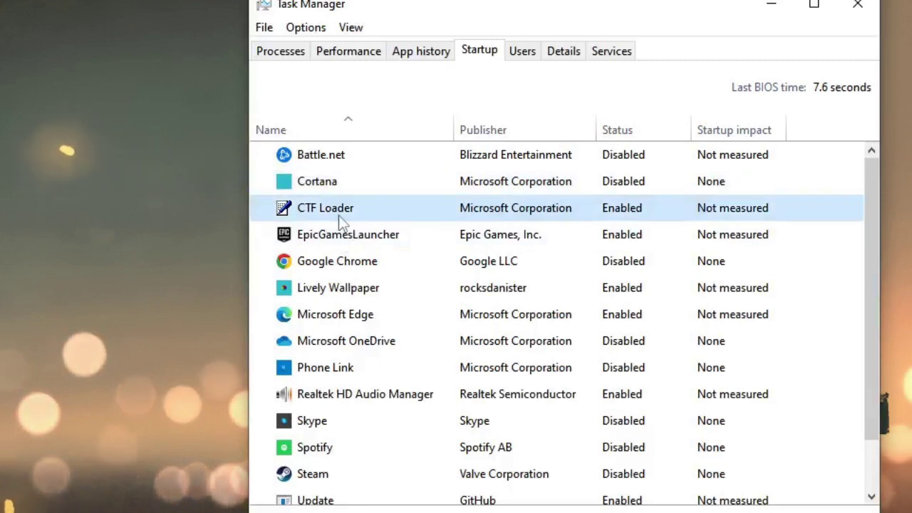
{"action": "left_click", "coordinate": [345, 238]}
{"action": "right_click", "coordinate": [599, 245]}
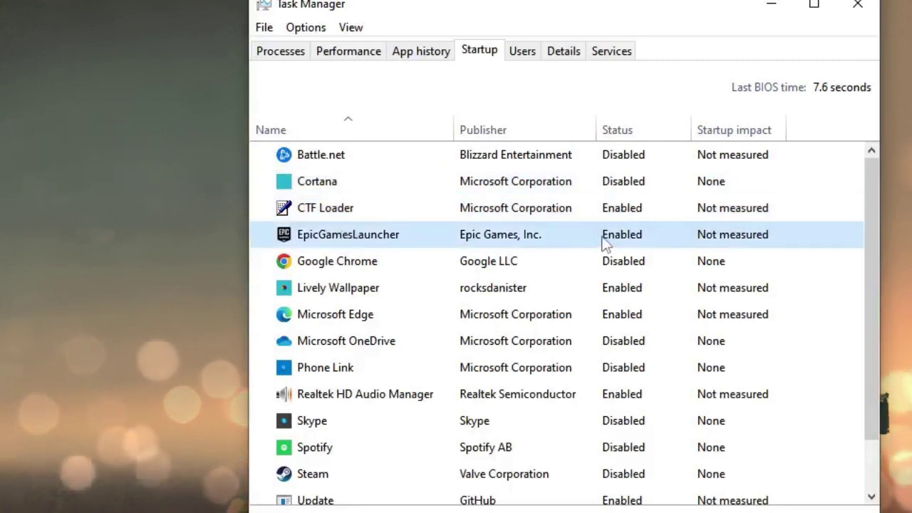
{"action": "left_click", "coordinate": [640, 247]}
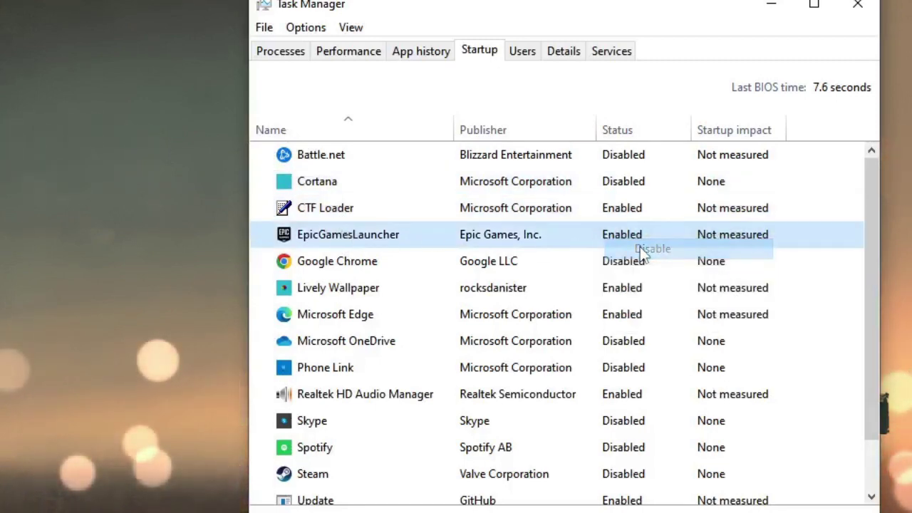
{"action": "left_click", "coordinate": [604, 265]}
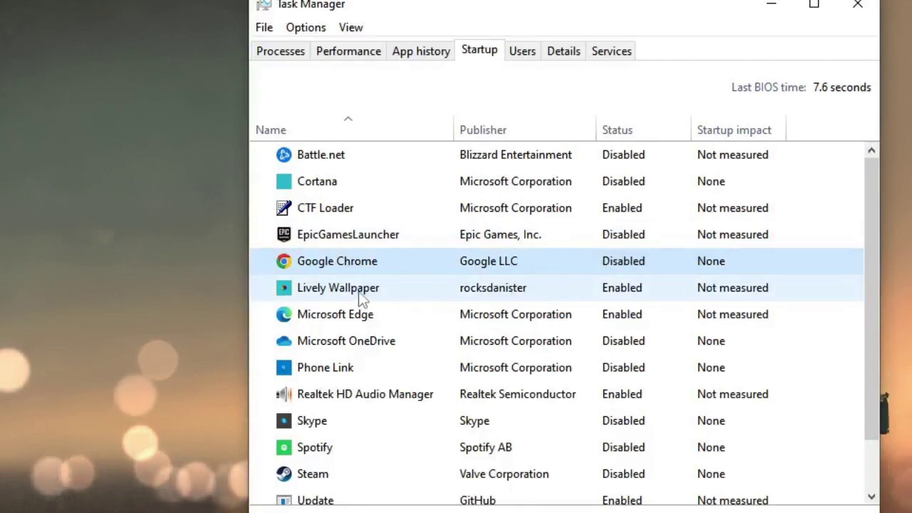
{"action": "left_click", "coordinate": [361, 298]}
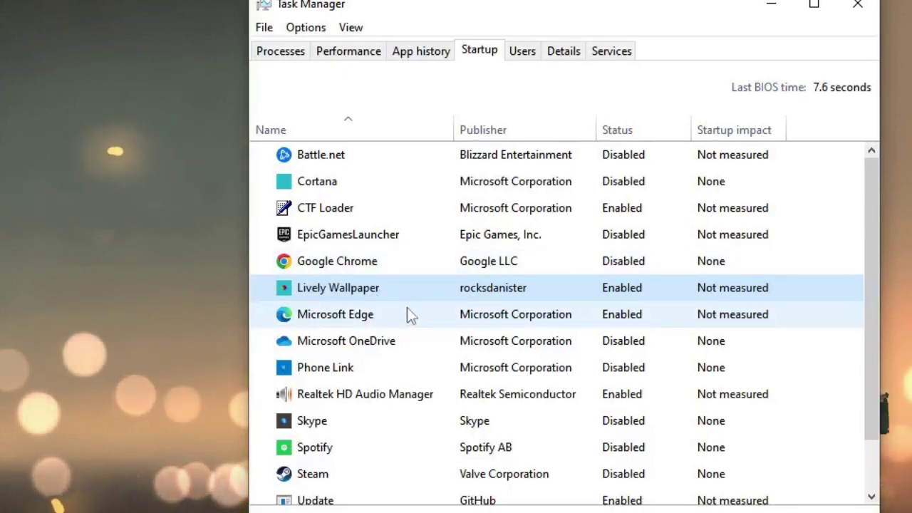
{"action": "left_click", "coordinate": [562, 321]}
{"action": "right_click", "coordinate": [624, 319]}
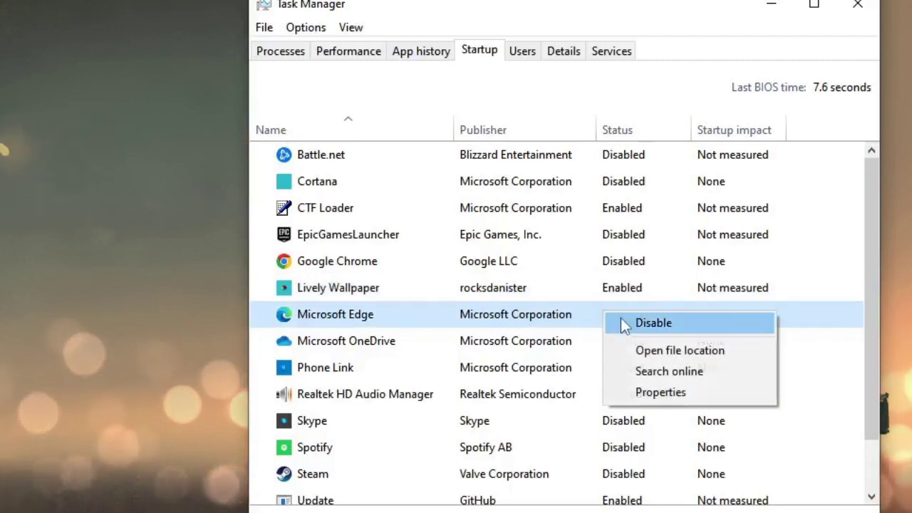
{"action": "left_click", "coordinate": [627, 321]}
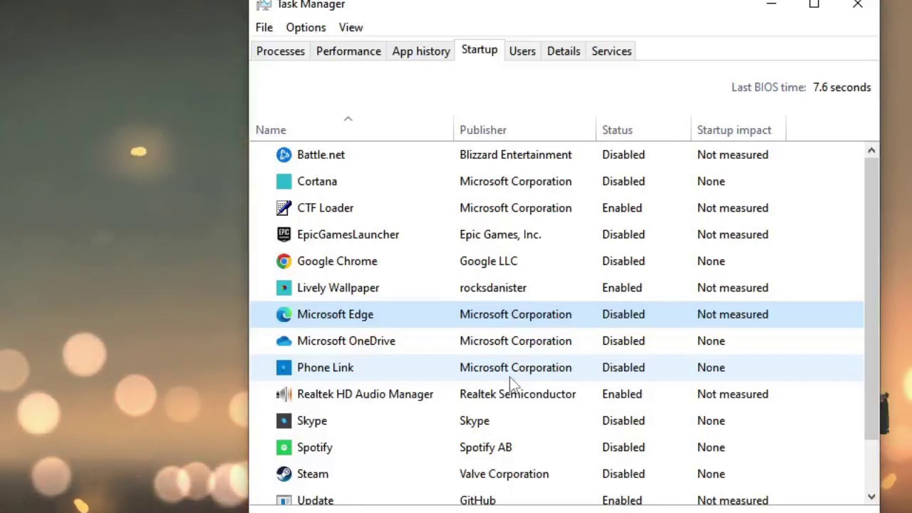
- Close Task Manager and launch Disk Cleanup by searching 'disk'
{"action": "left_click", "coordinate": [858, 5]}
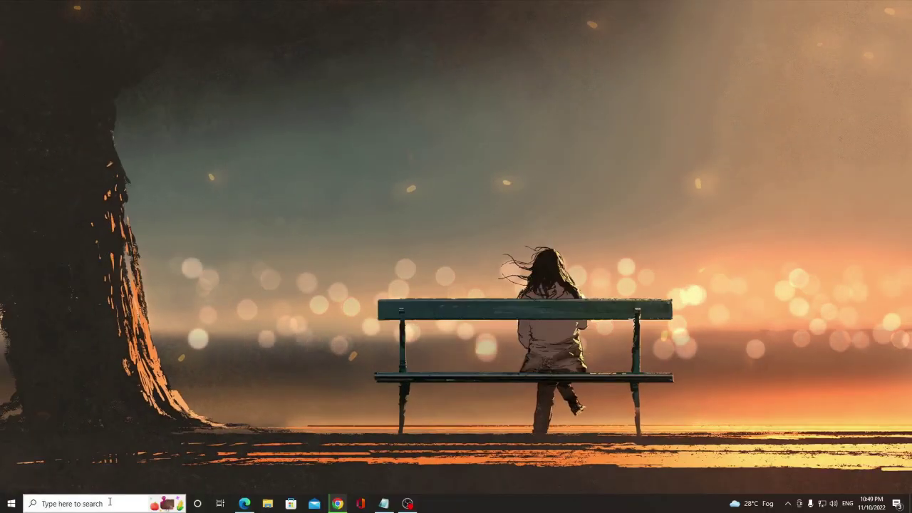
{"action": "left_click", "coordinate": [110, 502]}
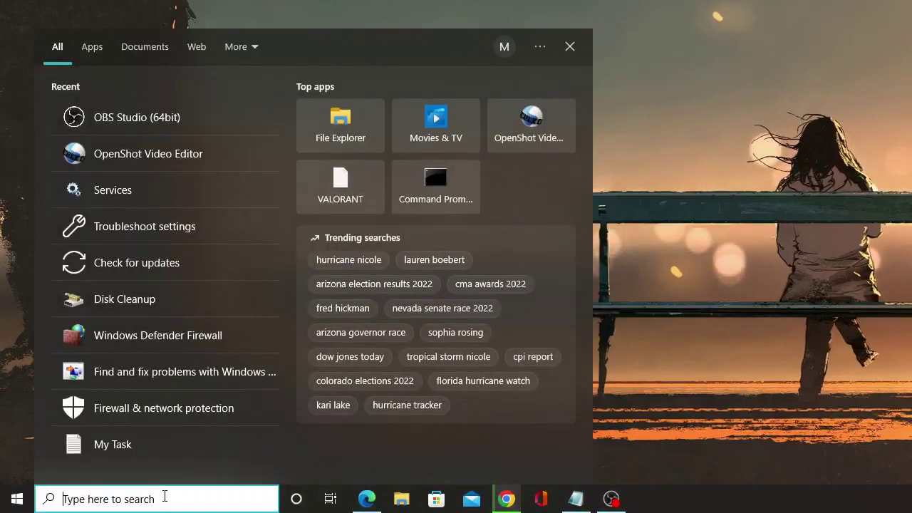
{"action": "type", "text": "c"}
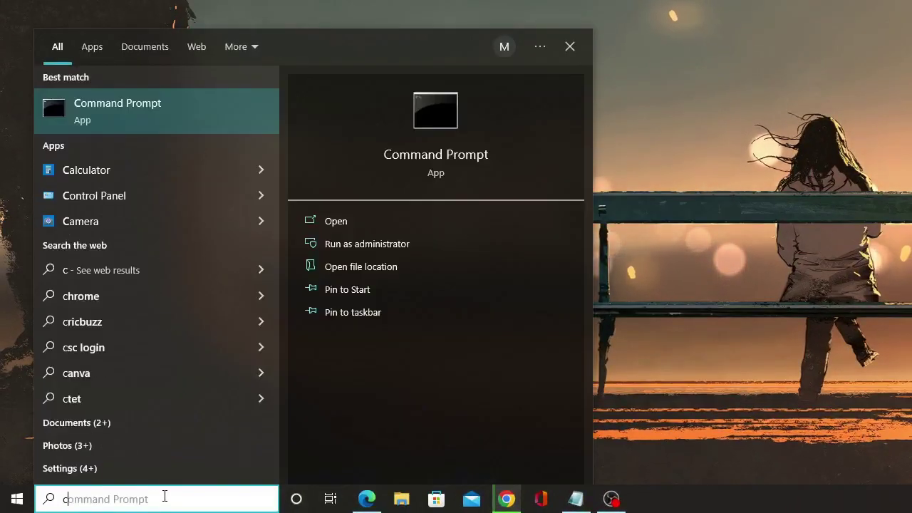
{"action": "key", "text": "BackSpace"}
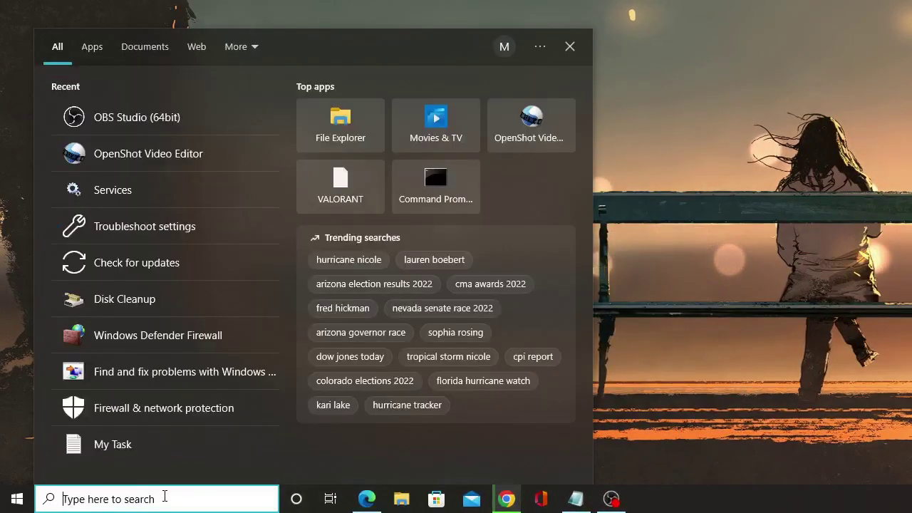
{"action": "type", "text": "disk"}
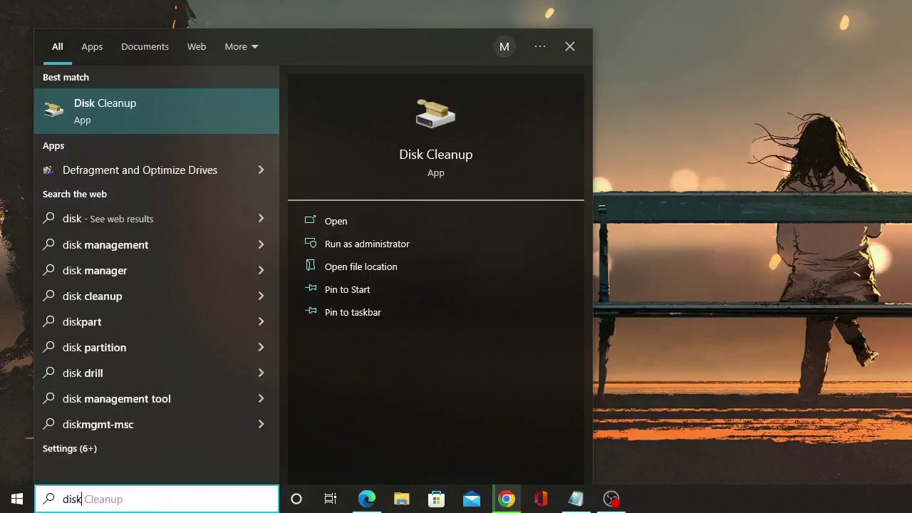
{"action": "left_click", "coordinate": [130, 112]}
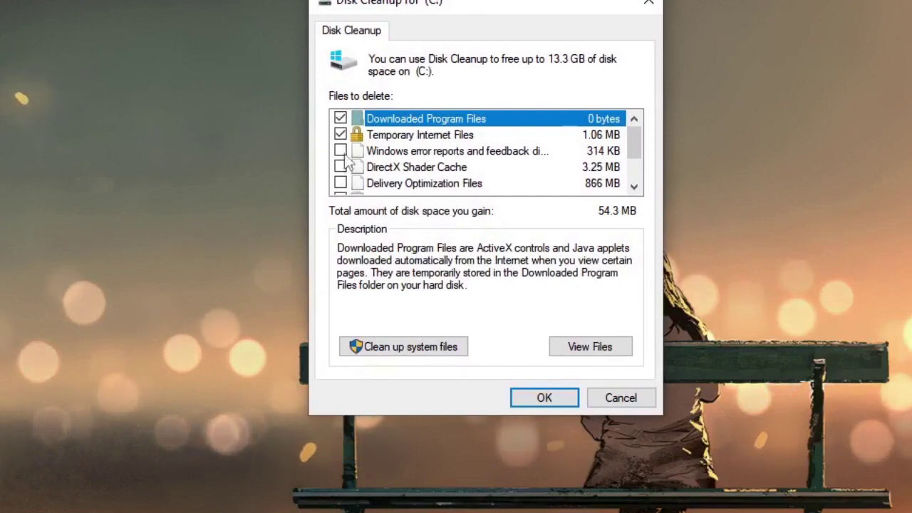
- Include Windows error reports, DirectX Shader Cache, Delivery Optimization Files and Recycle Bin in the cleanup
{"action": "left_click", "coordinate": [340, 151]}
{"action": "left_click", "coordinate": [340, 167]}
{"action": "left_click", "coordinate": [340, 183]}
{"action": "scroll", "coordinate": [342, 183], "scroll_direction": "down", "scroll_amount": 1}
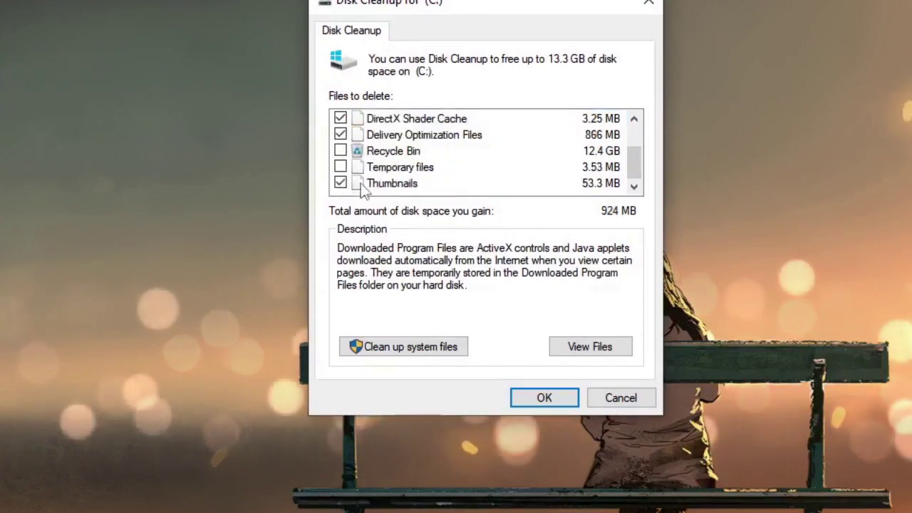
{"action": "left_click", "coordinate": [340, 150]}
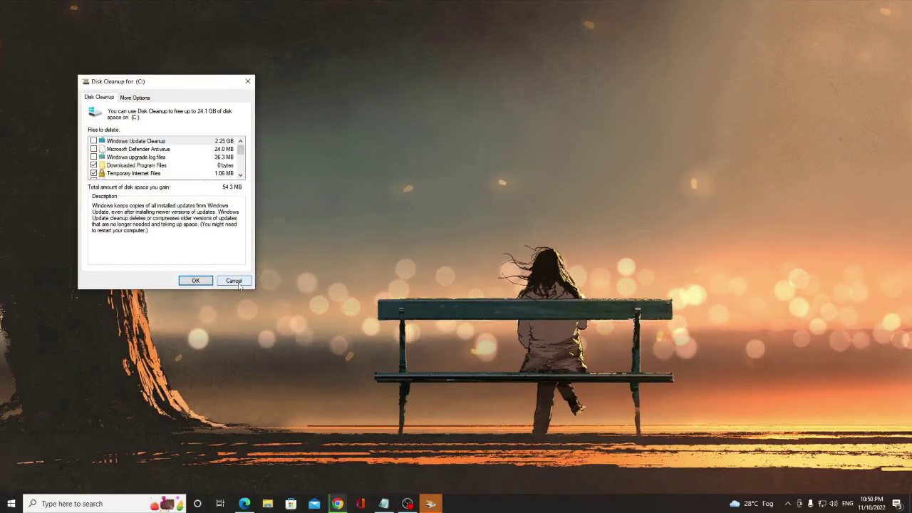
- Cancel Disk Cleanup and run sfc /scannow in an administrator Command Prompt
{"action": "left_click", "coordinate": [234, 280]}
{"action": "left_click", "coordinate": [107, 504]}
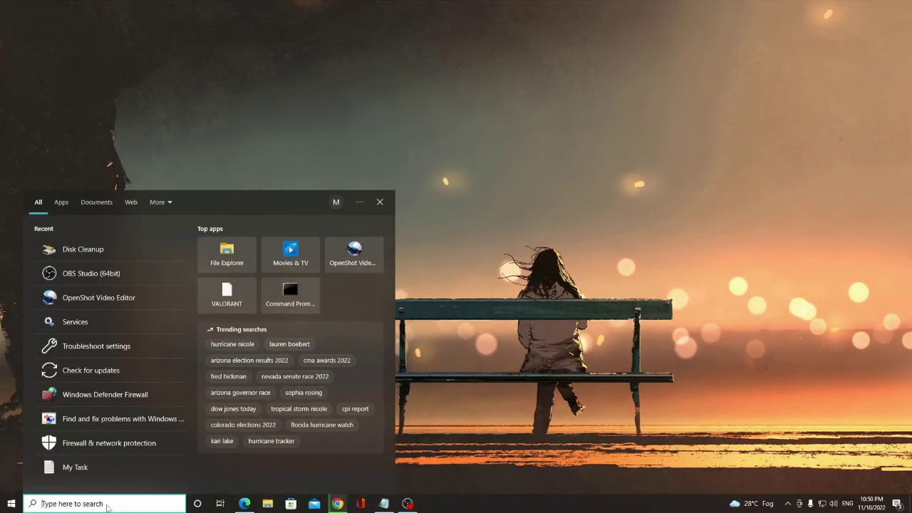
{"action": "type", "text": "cmd"}
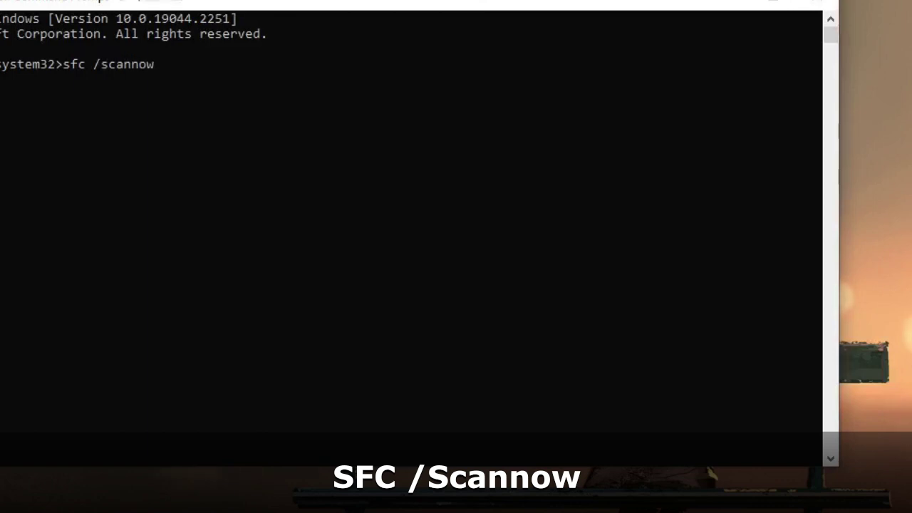
{"action": "type", "text": " /scannow"}
{"action": "key", "text": "Return"}
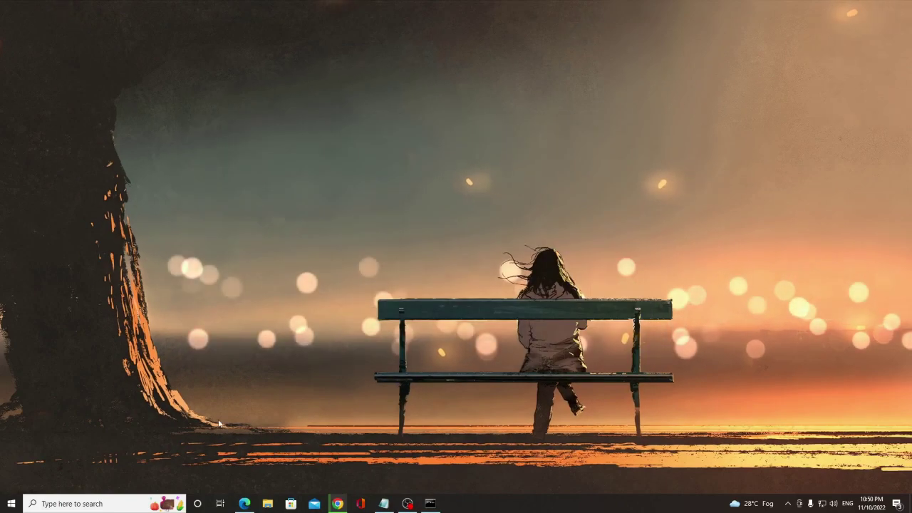
- Search 'update' and open the Check for updates page
{"action": "left_click", "coordinate": [88, 504]}
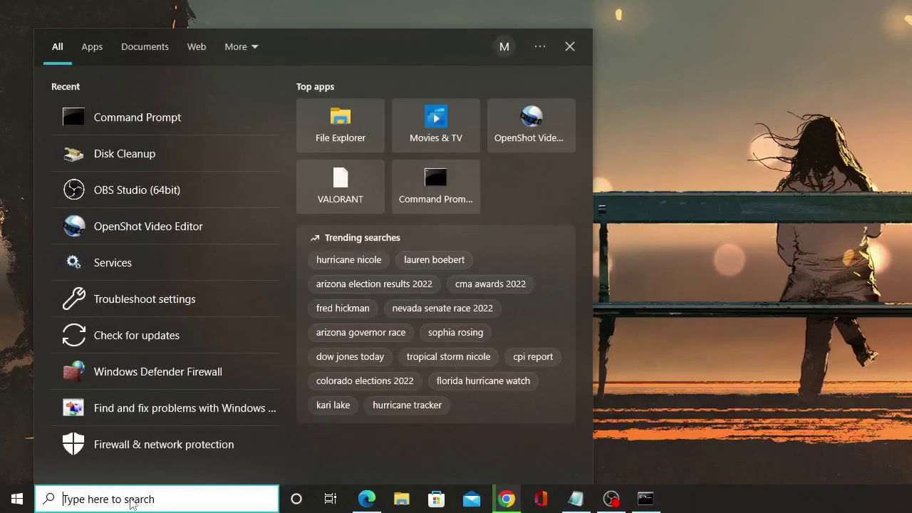
{"action": "type", "text": "up"}
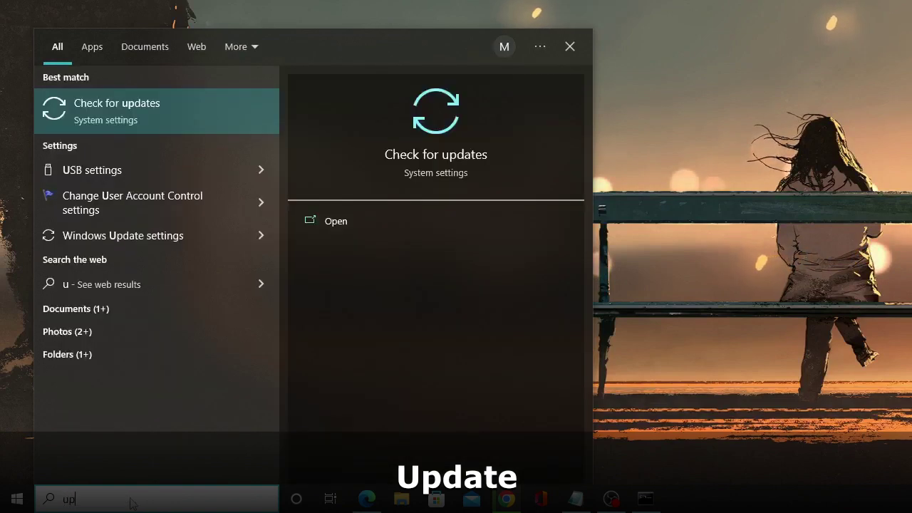
{"action": "type", "text": "date"}
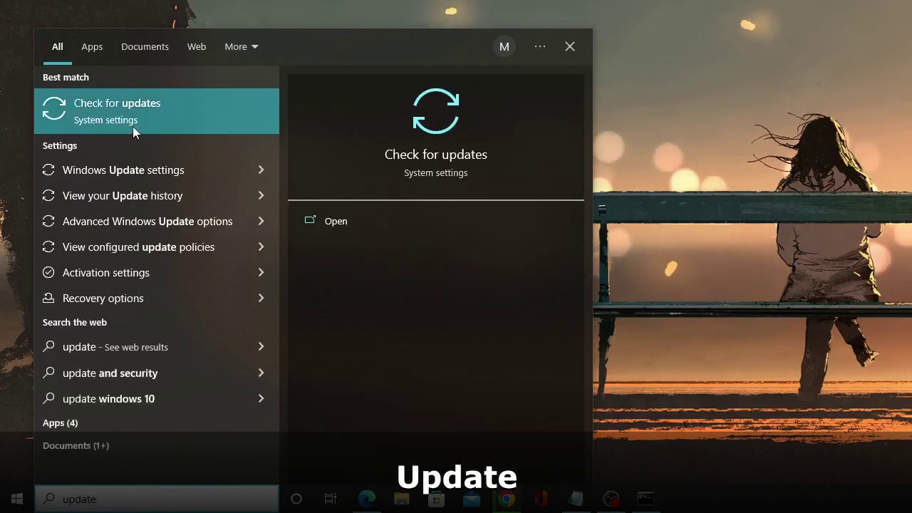
{"action": "left_click", "coordinate": [134, 124]}
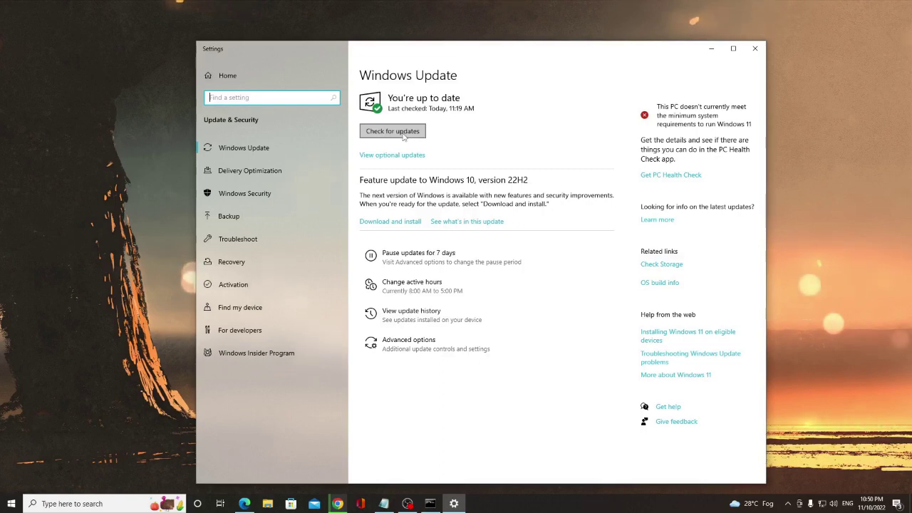
- Bring up the Command Prompt running sfc /scannow and close it, returning to Windows Update
{"action": "left_click", "coordinate": [433, 504]}
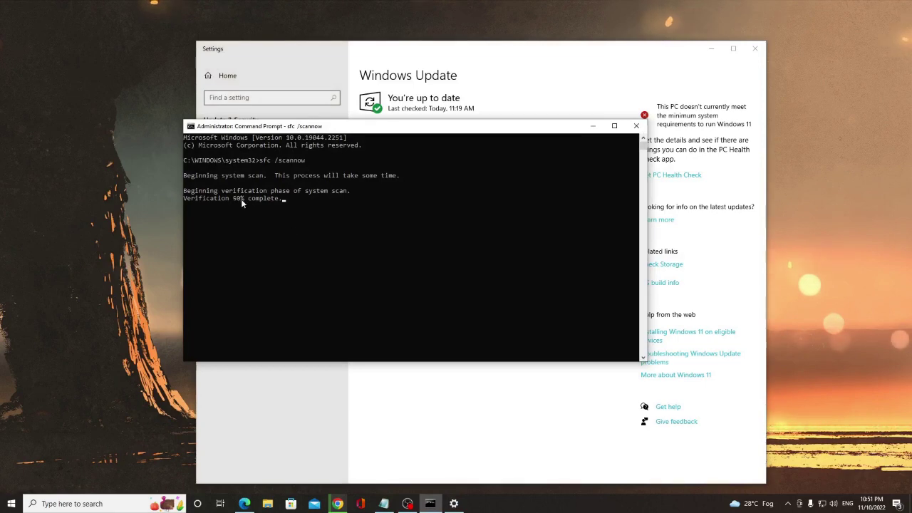
{"action": "left_click", "coordinate": [637, 126]}
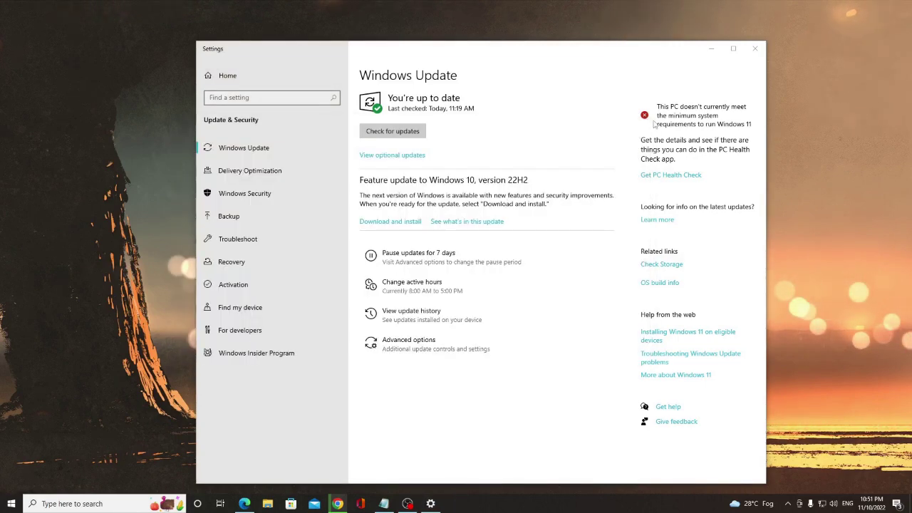